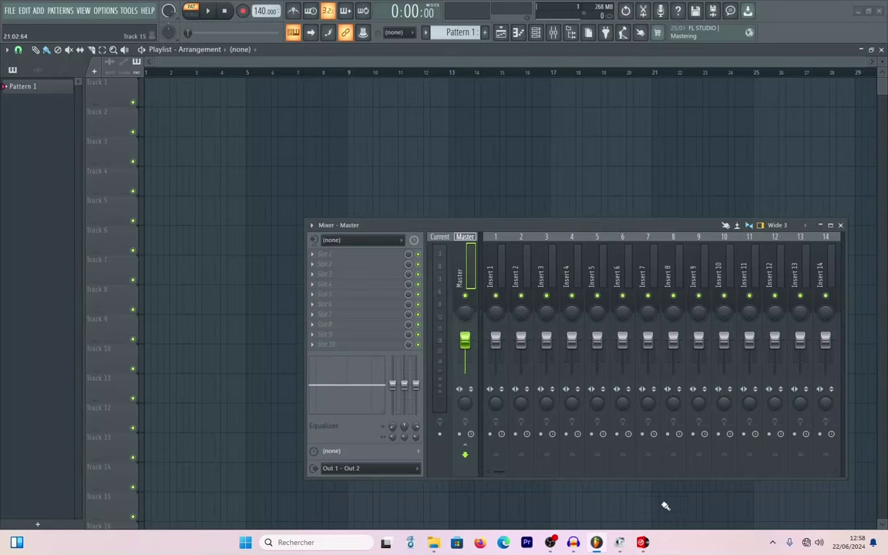
- Check the song's tempo in VirtualDJ, return to FL Studio and set the project tempo to 135 BPM
{"action": "left_click", "coordinate": [642, 543]}
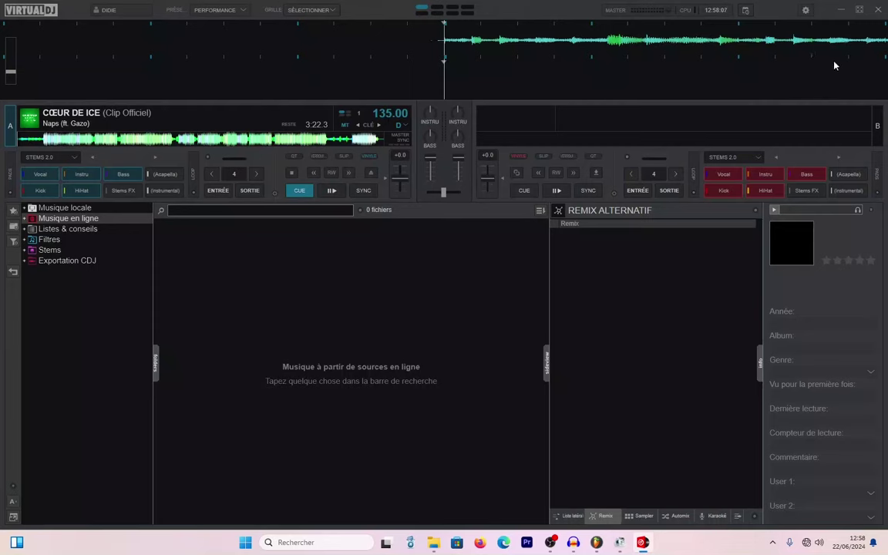
{"action": "left_click", "coordinate": [843, 12]}
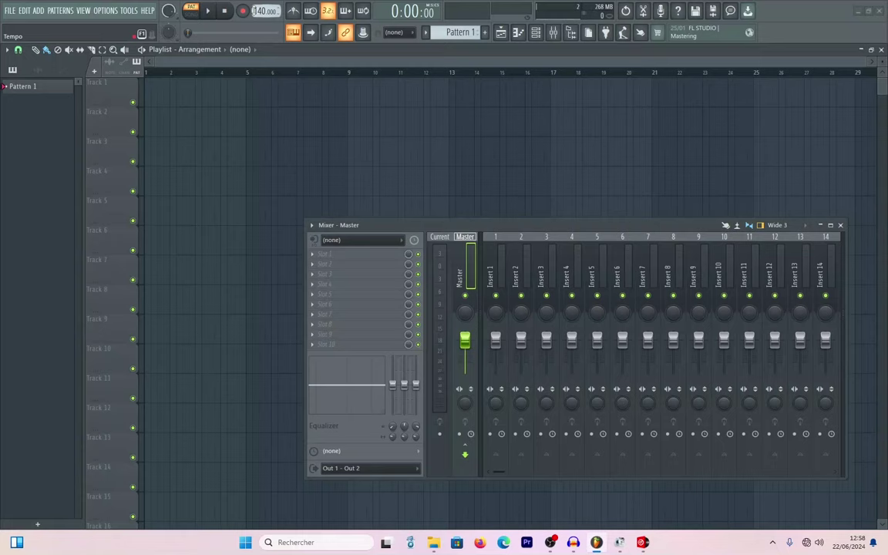
{"action": "right_click", "coordinate": [262, 10]}
{"action": "left_click", "coordinate": [367, 79]}
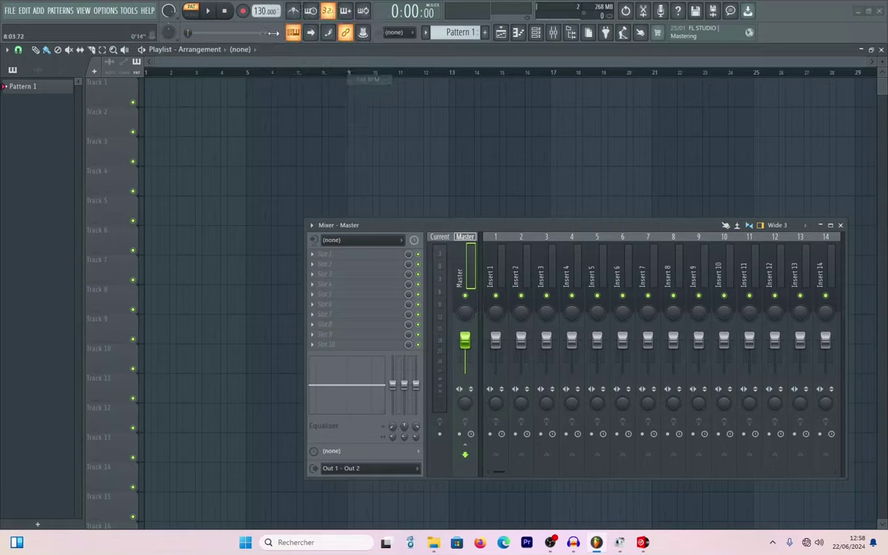
{"action": "left_click_drag", "start_coordinate": [262, 11], "coordinate": [262, 2]}
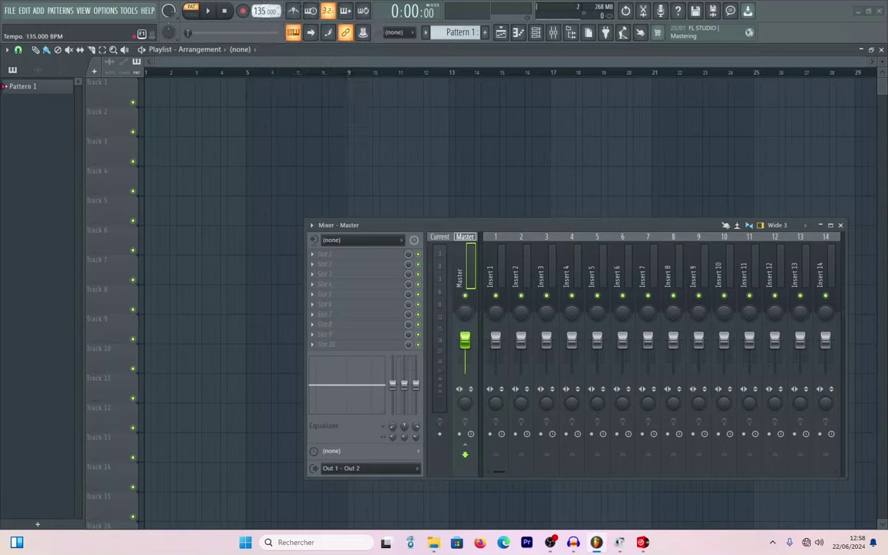
- Import the CŒUR DE ICE audio file from the Nouveau dossier (3) folder and align it to bar 1 of Track 1
{"action": "left_click", "coordinate": [434, 542]}
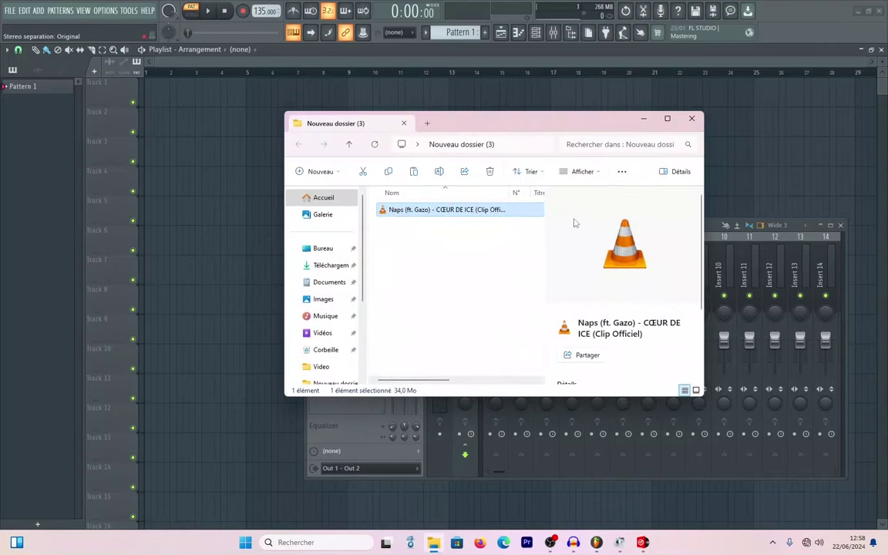
{"action": "left_click_drag", "start_coordinate": [450, 213], "coordinate": [151, 87]}
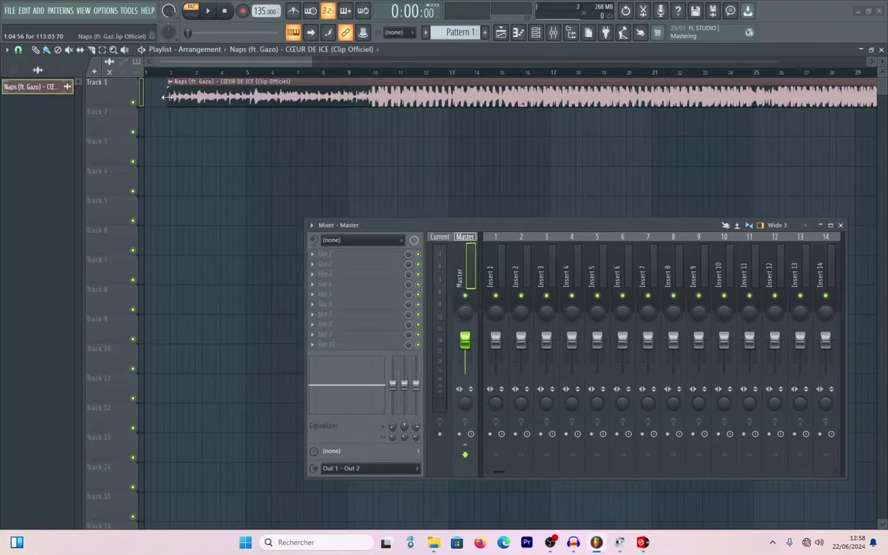
{"action": "left_click_drag", "start_coordinate": [312, 97], "coordinate": [291, 97]}
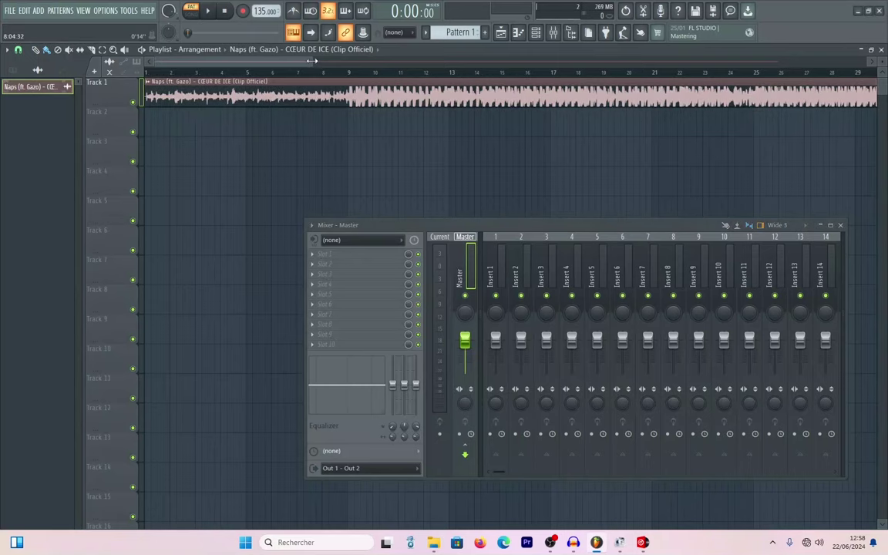
- Assign the song clip's channel to a free mixer track and move the mixer below the clip
{"action": "left_click_drag", "start_coordinate": [287, 60], "coordinate": [872, 78]}
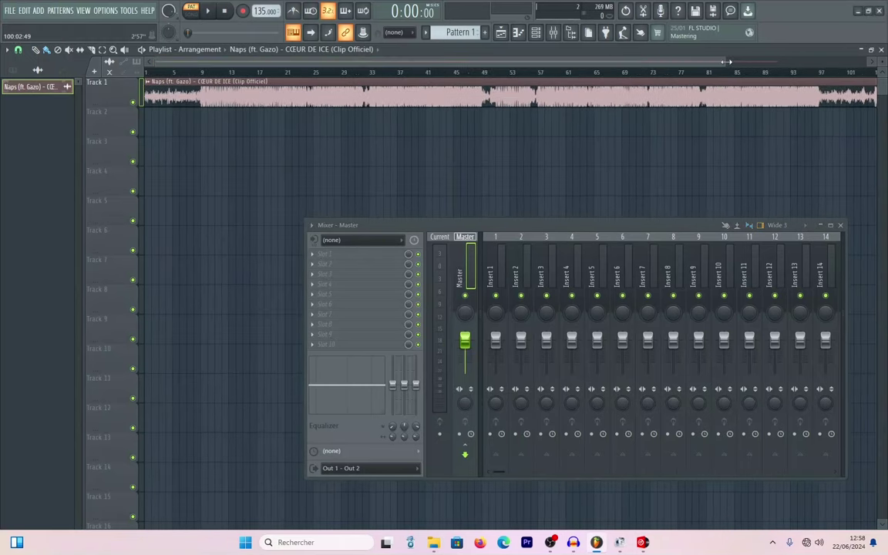
{"action": "scroll", "coordinate": [515, 98], "scroll_direction": "down", "scroll_amount": 1}
{"action": "double_click", "coordinate": [515, 97]}
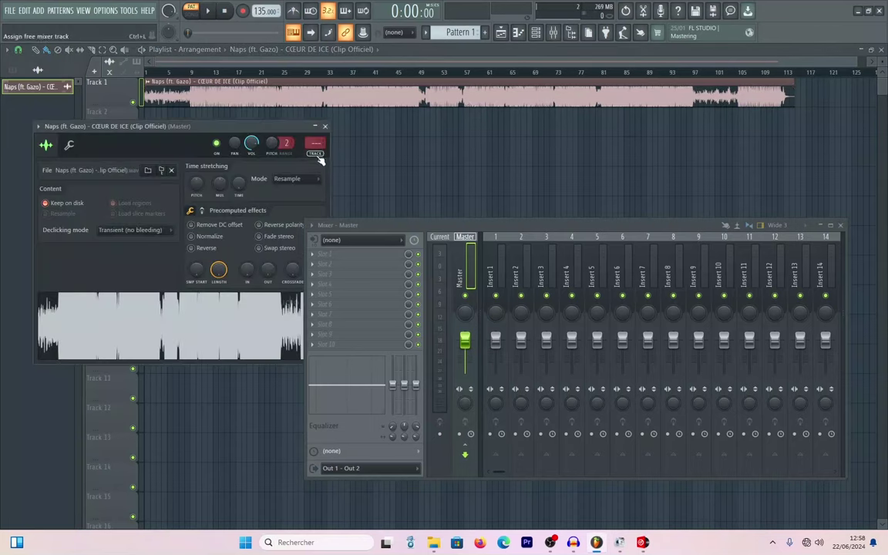
{"action": "key", "text": "ctrl+l"}
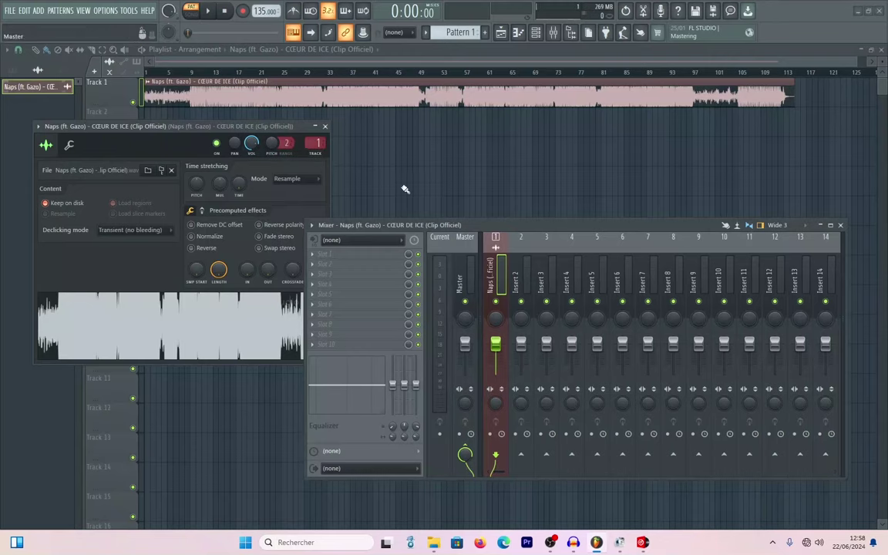
{"action": "left_click", "coordinate": [324, 126]}
{"action": "left_click_drag", "start_coordinate": [460, 230], "coordinate": [460, 263]}
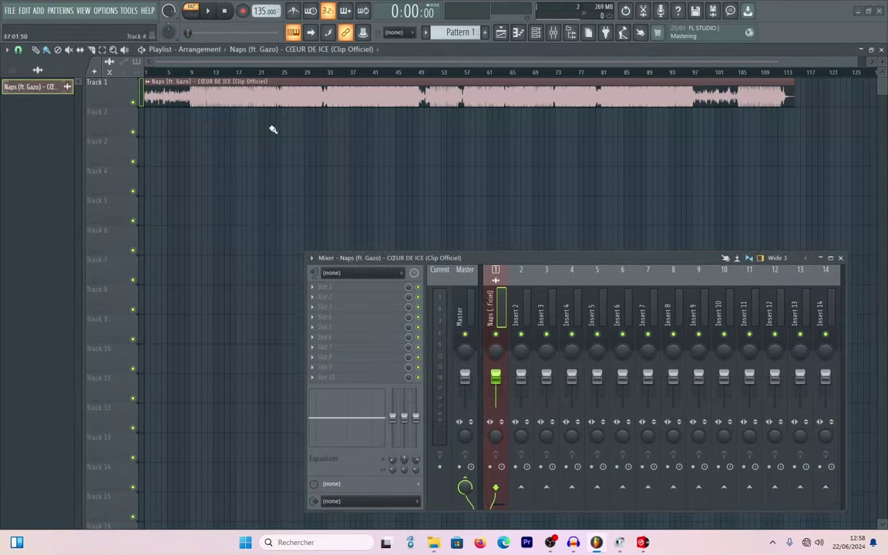
- Extract drums, bass, instruments and vocals stems from the song clip, muting the source track when done
{"action": "scroll", "coordinate": [462, 124], "scroll_direction": "up", "scroll_amount": 3}
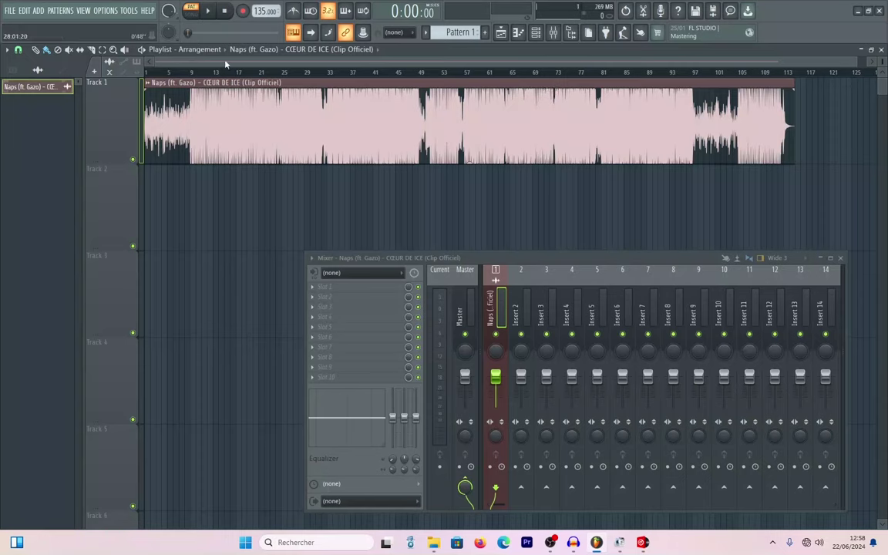
{"action": "left_click", "coordinate": [148, 83]}
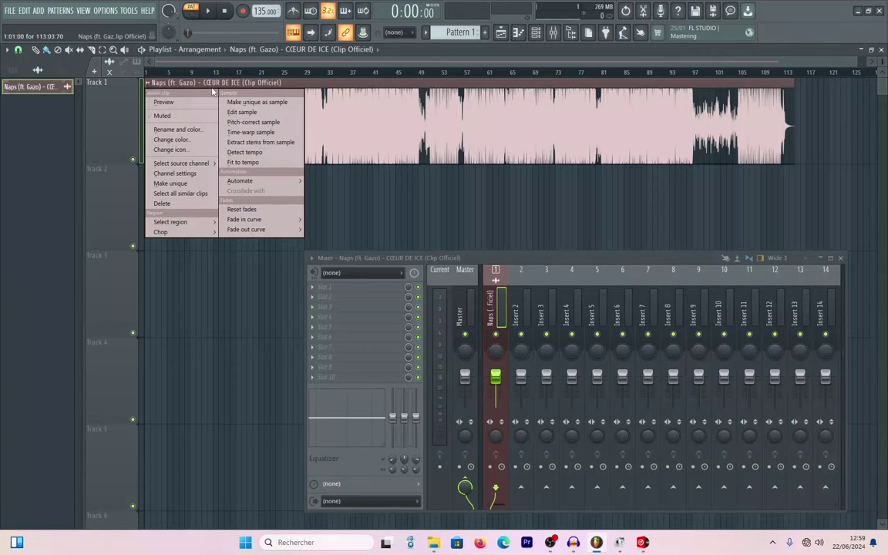
{"action": "left_click", "coordinate": [265, 144]}
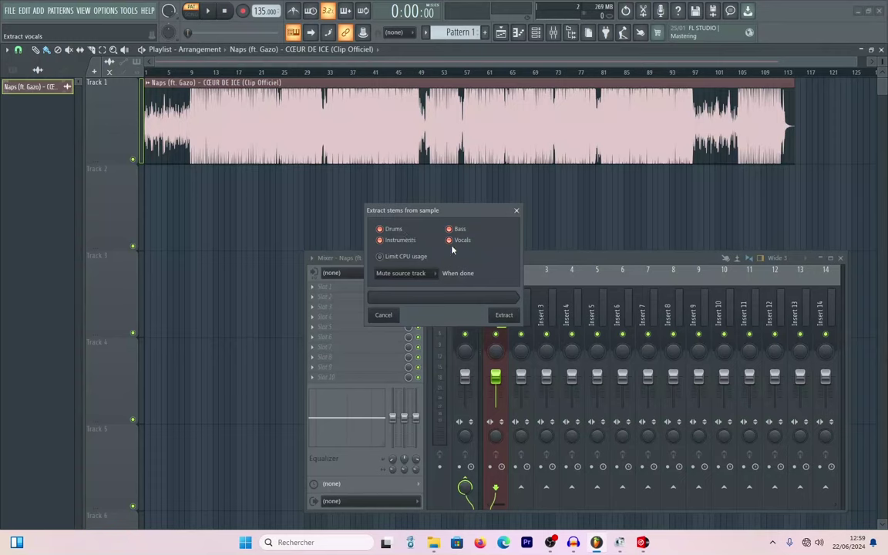
{"action": "left_click", "coordinate": [503, 316]}
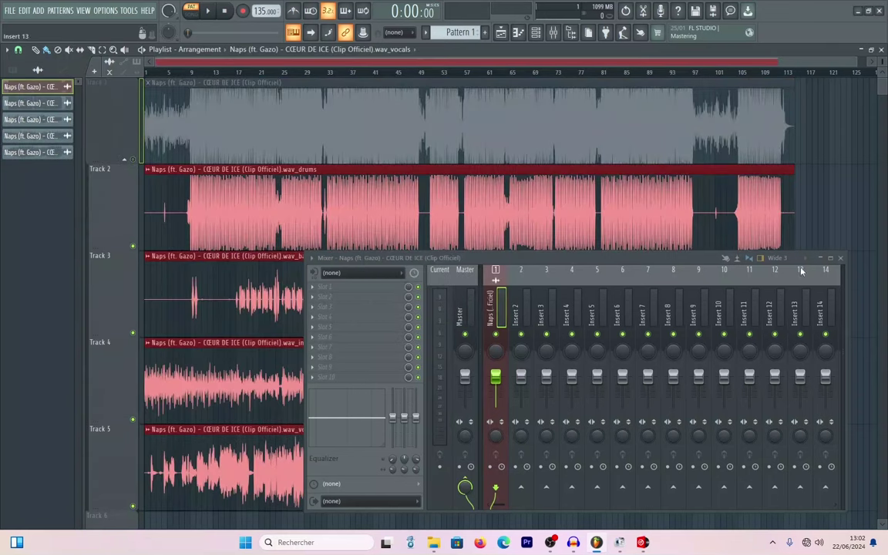
- Close the mixer and deselect the four extracted stem clips in the playlist
{"action": "left_click", "coordinate": [842, 259]}
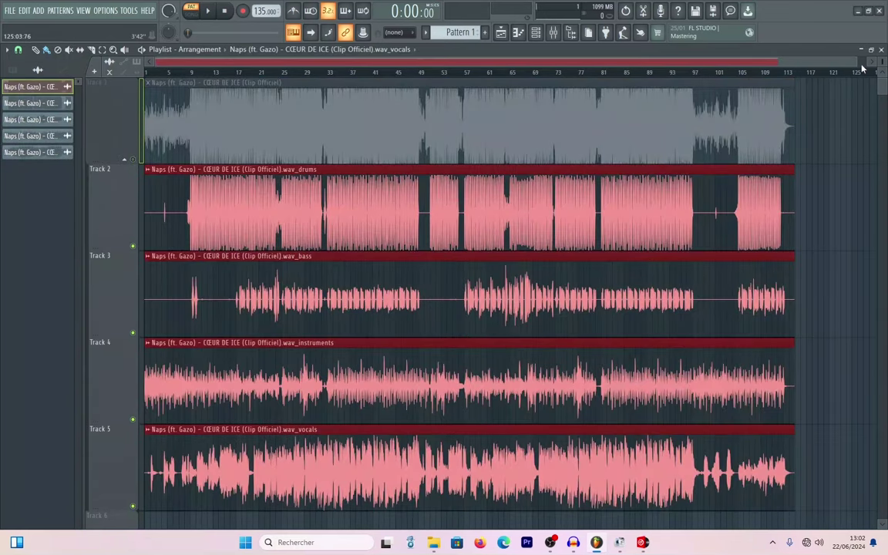
{"action": "scroll", "coordinate": [881, 84], "scroll_direction": "down", "scroll_amount": 3}
{"action": "scroll", "coordinate": [882, 69], "scroll_direction": "down", "scroll_amount": 1}
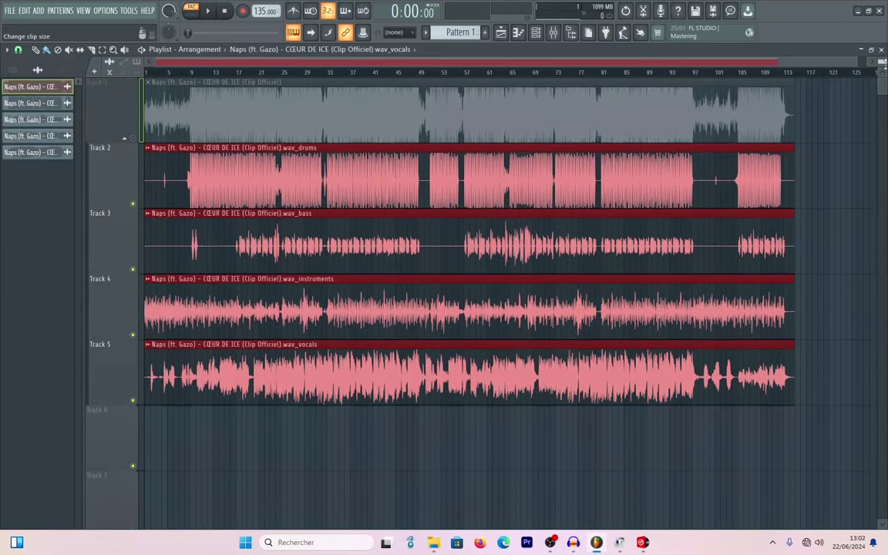
{"action": "left_click", "coordinate": [348, 428]}
{"action": "right_click", "coordinate": [409, 423]}
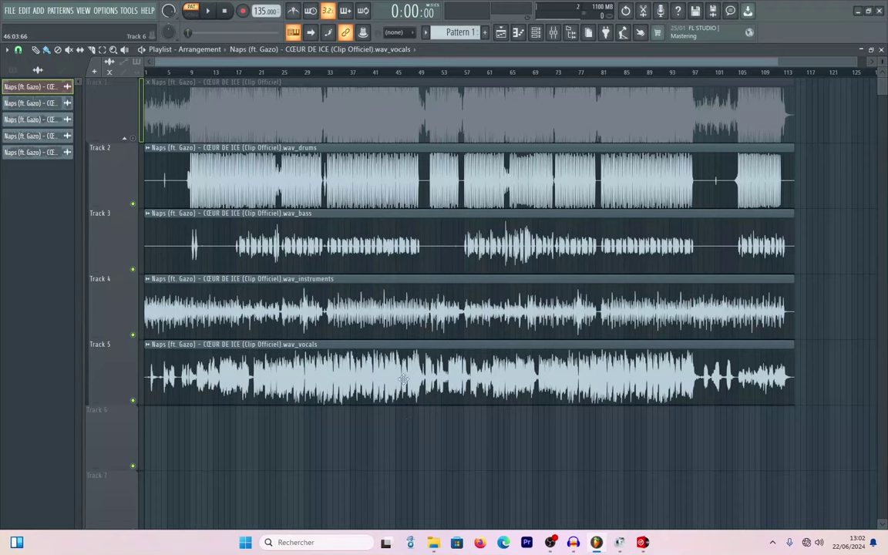
- Reopen the mixer and name insert 3 DRUM and insert 4 BASS
{"action": "double_click", "coordinate": [154, 153]}
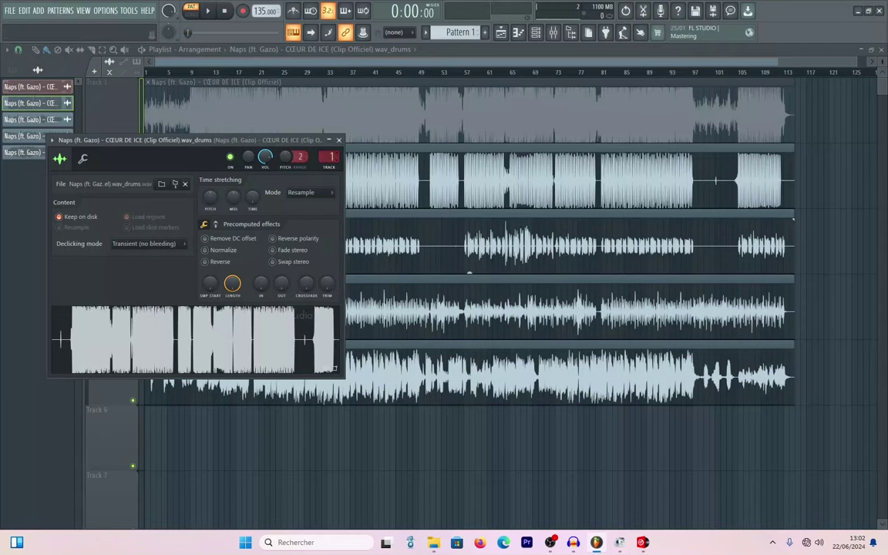
{"action": "left_click", "coordinate": [553, 33]}
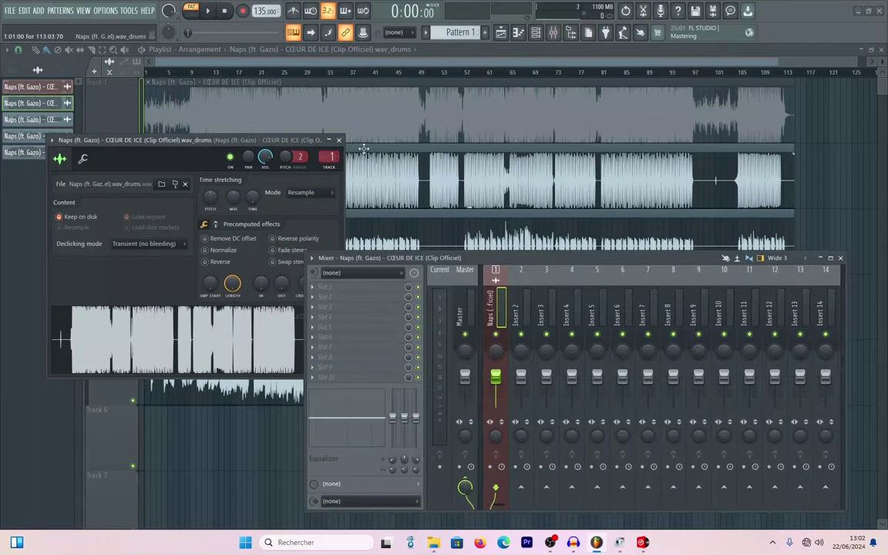
{"action": "left_click", "coordinate": [339, 139]}
{"action": "double_click", "coordinate": [547, 308]}
{"action": "type", "text": "DRU"}
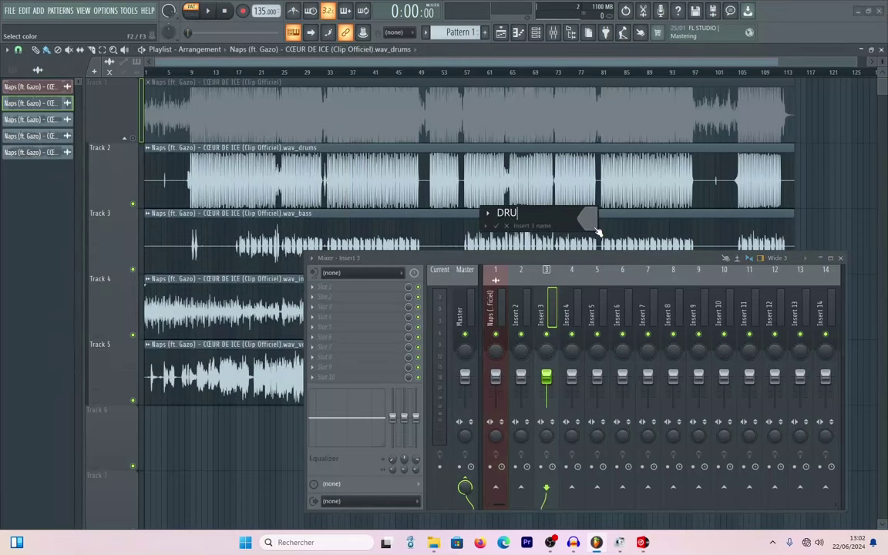
{"action": "type", "text": "M"}
{"action": "key", "text": "Return"}
{"action": "double_click", "coordinate": [574, 307]}
{"action": "type", "text": "BASS"}
{"action": "key", "text": "Return"}
- Name mixer insert 5 MELO
{"action": "double_click", "coordinate": [598, 305]}
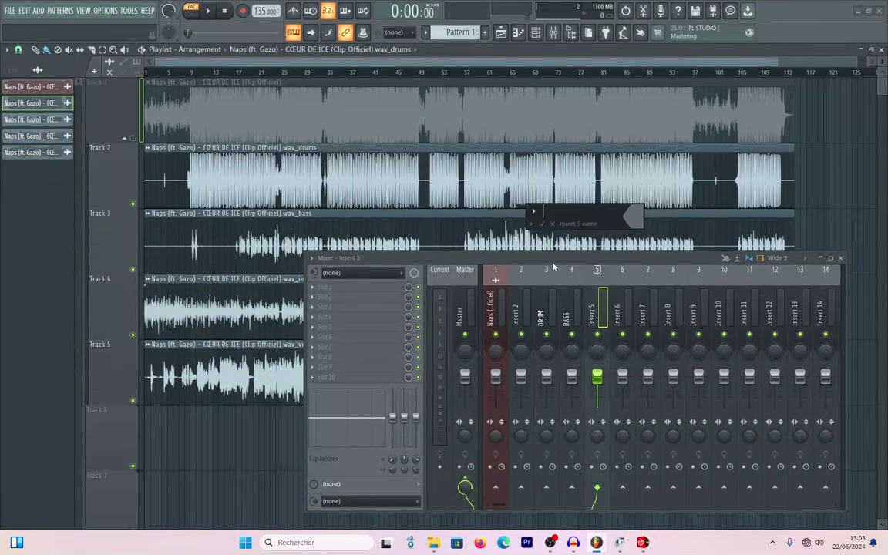
{"action": "type", "text": "MELO"}
{"action": "key", "text": "Return"}
- Shift the mixer window aside and name insert 5 INSTRUMENT
{"action": "left_click_drag", "start_coordinate": [463, 259], "coordinate": [503, 255]}
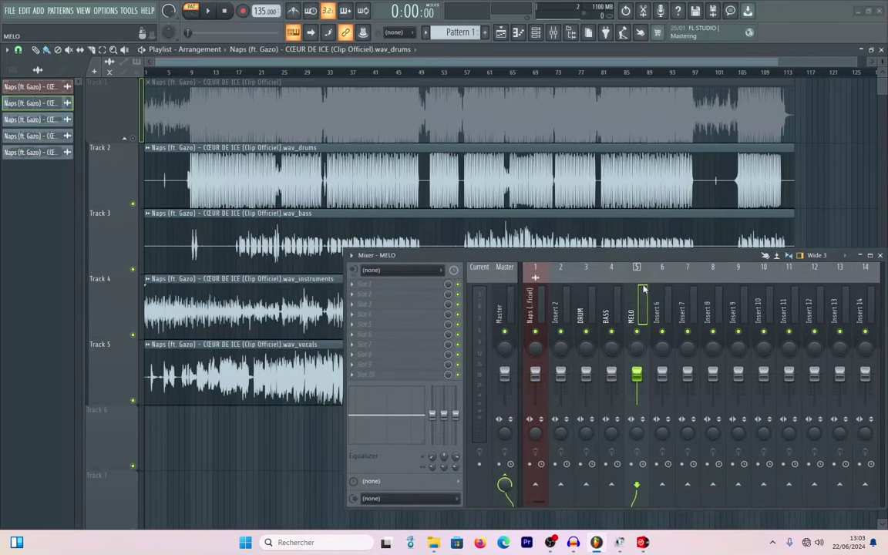
{"action": "double_click", "coordinate": [631, 308]}
{"action": "type", "text": "INSTRUMENYT"}
{"action": "key", "text": "BackSpace"}
{"action": "key", "text": "BackSpace"}
{"action": "type", "text": "T"}
{"action": "key", "text": "Return"}
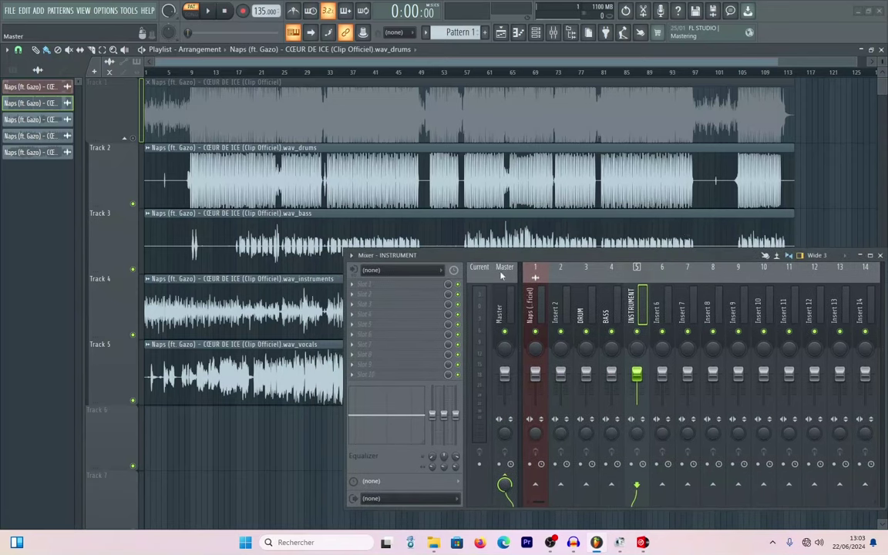
- Name mixer insert 6 VOCAL
{"action": "key", "text": "Right"}
{"action": "scroll", "coordinate": [694, 231], "scroll_direction": "down", "scroll_amount": 3}
{"action": "key", "text": "F2"}
{"action": "type", "text": "VO"}
{"action": "key", "text": "Return"}
- Check the stem channels in the channel rack, close it and set playback to song mode
{"action": "key", "text": "F6"}
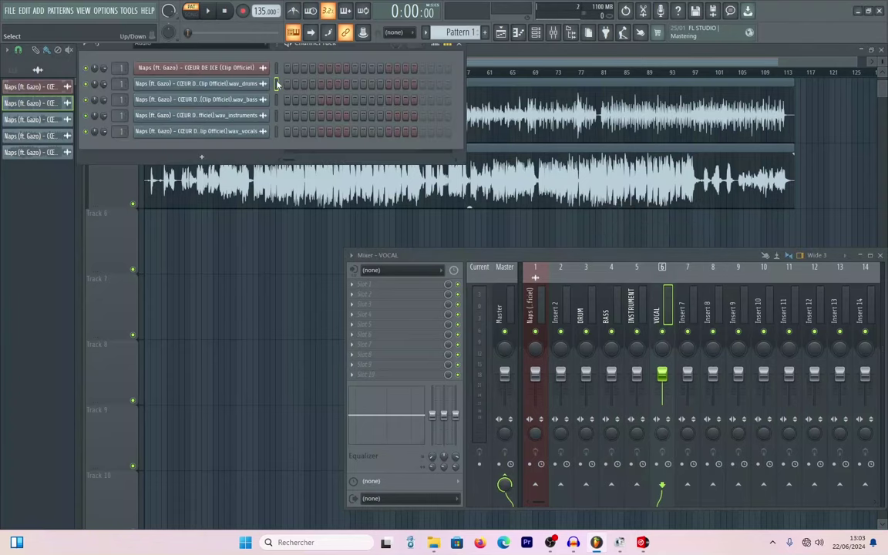
{"action": "right_click", "coordinate": [597, 308]}
{"action": "key", "text": "Escape"}
{"action": "key", "text": "F6"}
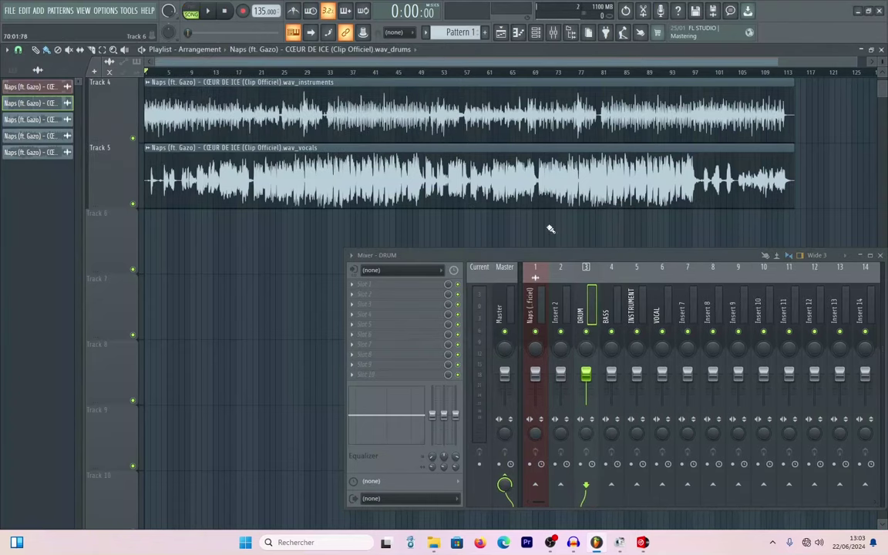
- Mute the vocals stem on Track 5 and close the mixer
{"action": "left_click_drag", "start_coordinate": [547, 215], "coordinate": [557, 316]}
{"action": "scroll", "coordinate": [492, 211], "scroll_direction": "up", "scroll_amount": 2}
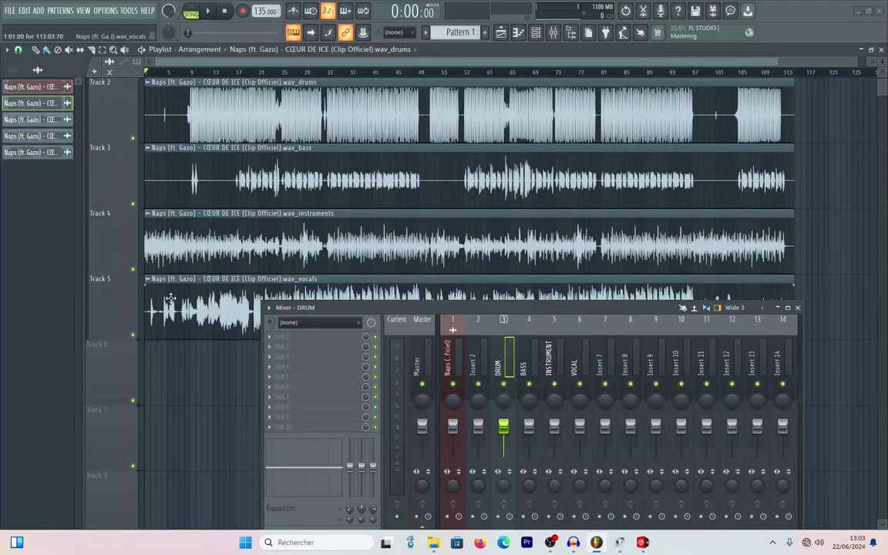
{"action": "scroll", "coordinate": [152, 202], "scroll_direction": "down", "scroll_amount": 2}
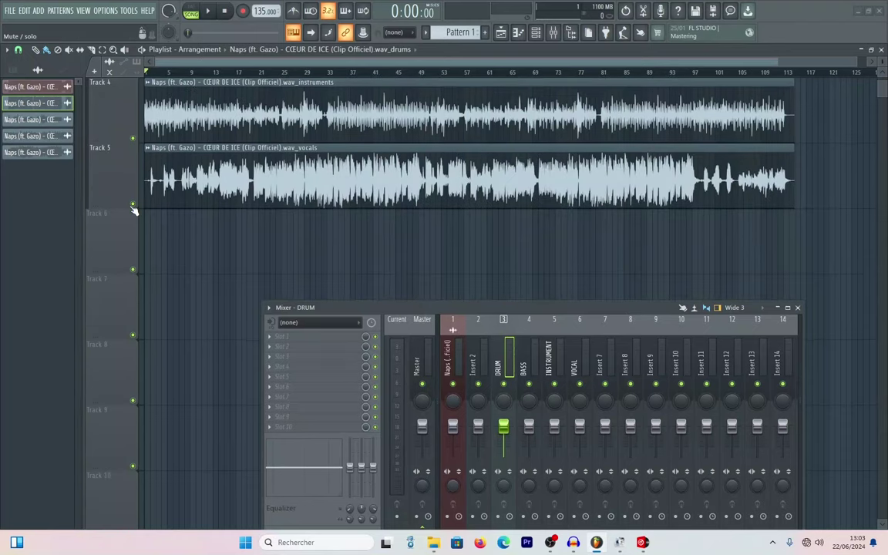
{"action": "left_click", "coordinate": [132, 204]}
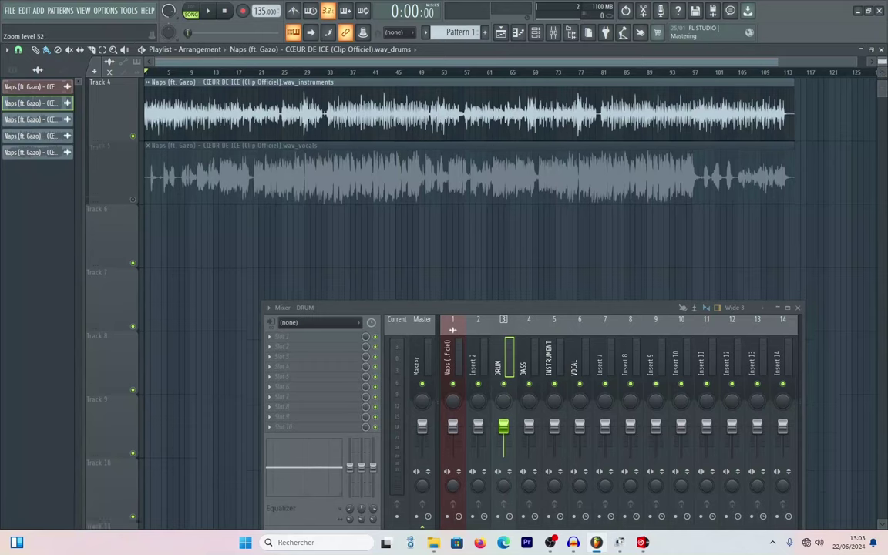
{"action": "scroll", "coordinate": [794, 57], "scroll_direction": "down", "scroll_amount": 2}
{"action": "left_click", "coordinate": [799, 308]}
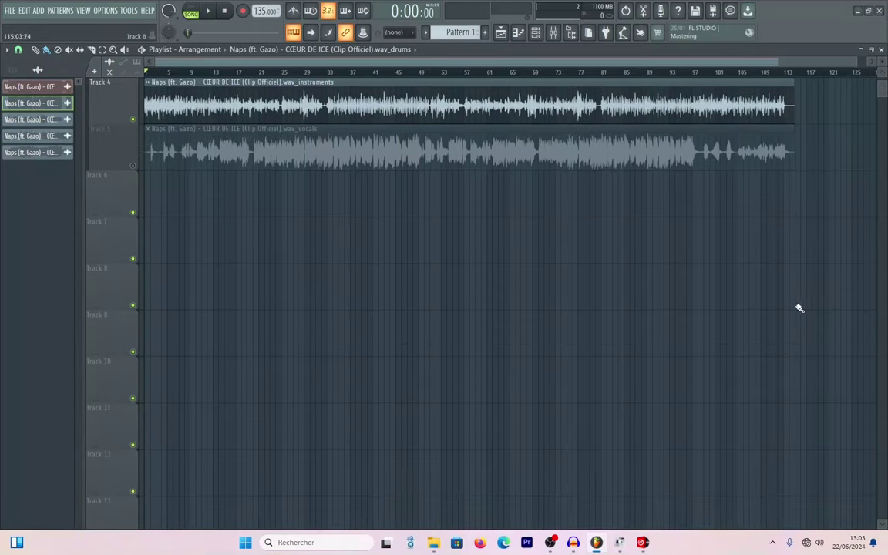
- Play the unmuted drums, bass and instruments stems from about bar 10
{"action": "scroll", "coordinate": [458, 298], "scroll_direction": "up", "scroll_amount": 3}
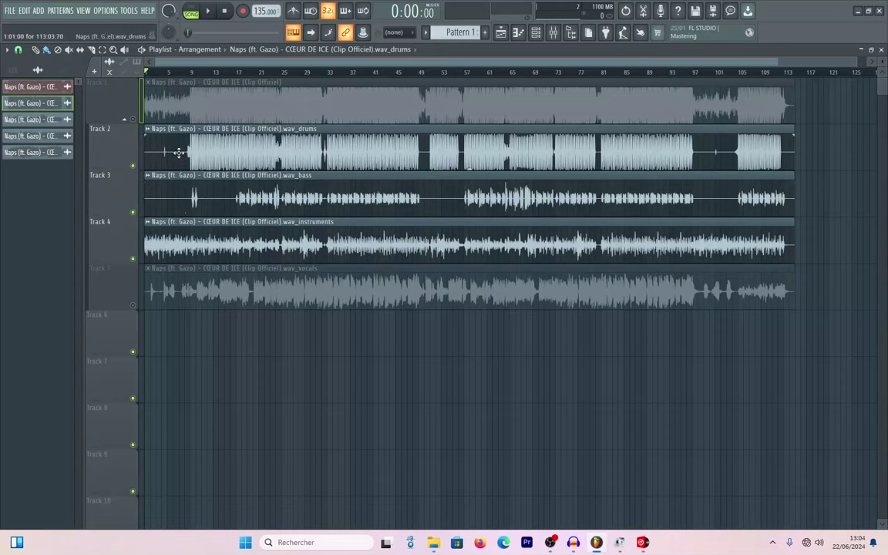
{"action": "left_click", "coordinate": [197, 73]}
{"action": "key", "text": "space"}
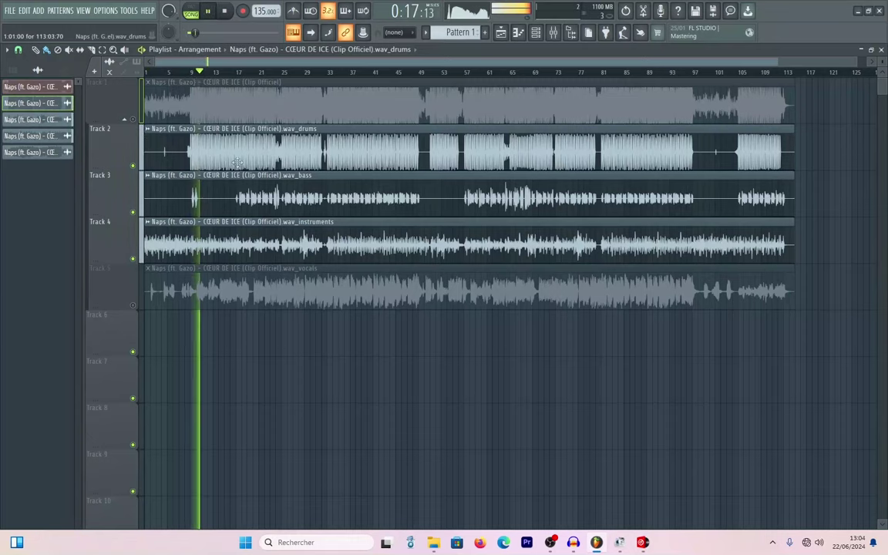
- Mute the bass and instruments stems and listen to the drums alone from about bar 21
{"action": "left_click", "coordinate": [133, 212]}
{"action": "left_click", "coordinate": [133, 258]}
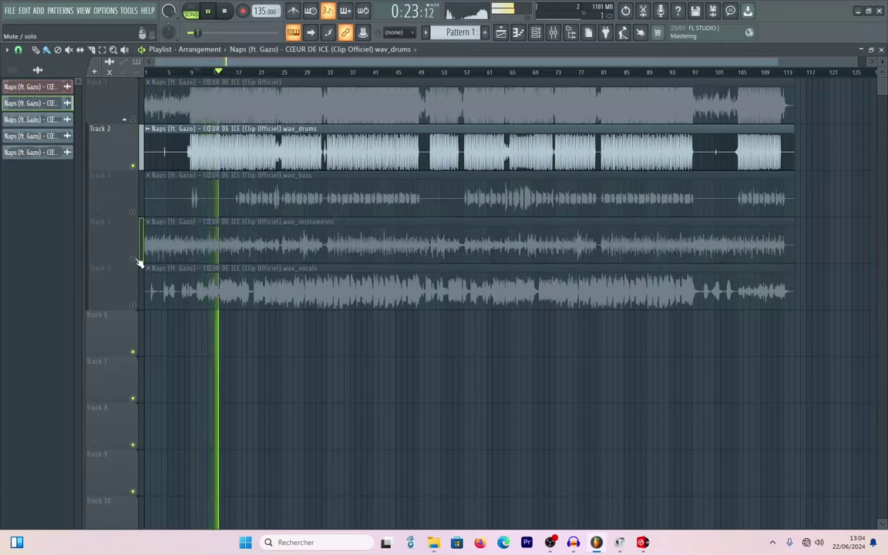
{"action": "left_click", "coordinate": [263, 72]}
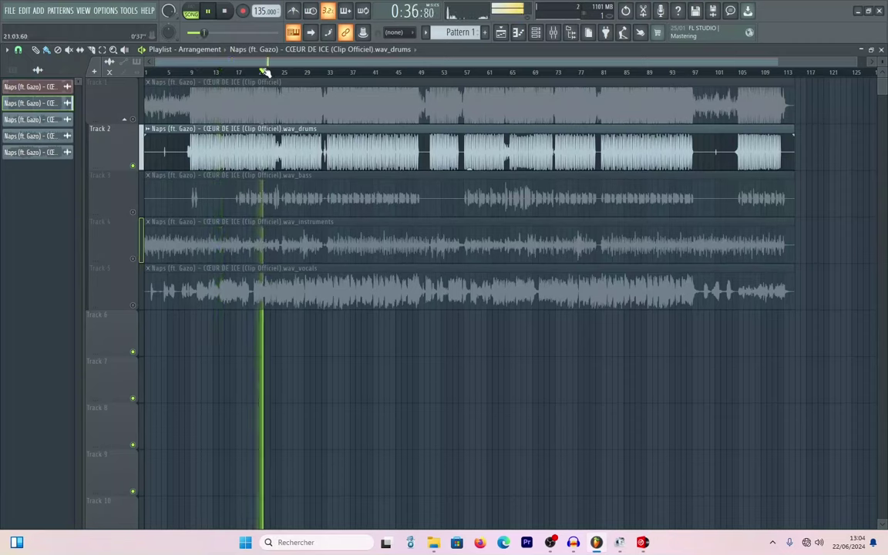
{"action": "key", "text": "space"}
- Unmute the bass stem, mute the drums stem and play the bass alone
{"action": "left_click", "coordinate": [133, 213]}
{"action": "left_click", "coordinate": [133, 167]}
{"action": "key", "text": "space"}
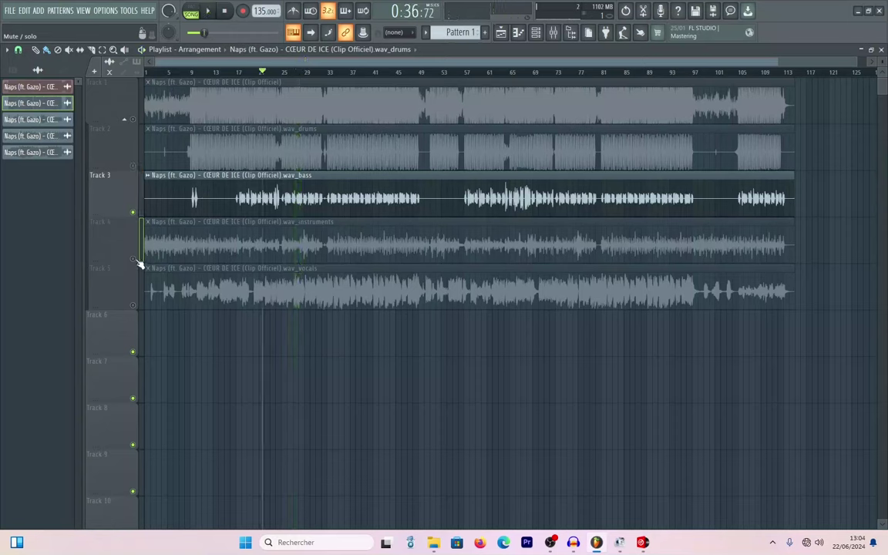
- Unmute the instruments stem on Track 4, mute the bass stem on Track 3 and play the instruments alone
{"action": "left_click", "coordinate": [133, 259]}
{"action": "left_click", "coordinate": [133, 213]}
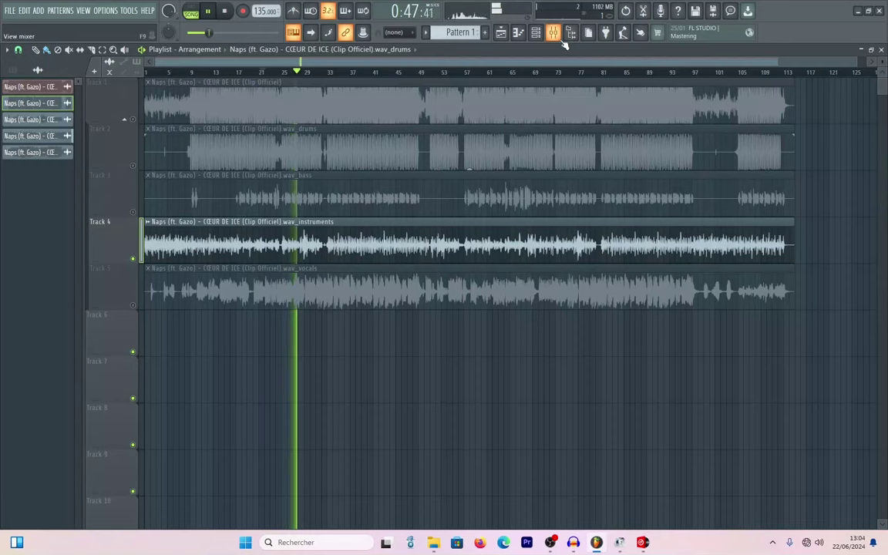
- Stop playback and show the mixer in a taller window with the stem channels in view
{"action": "key", "text": "F9"}
{"action": "left_click_drag", "start_coordinate": [531, 313], "coordinate": [541, 199]}
{"action": "key", "text": "space"}
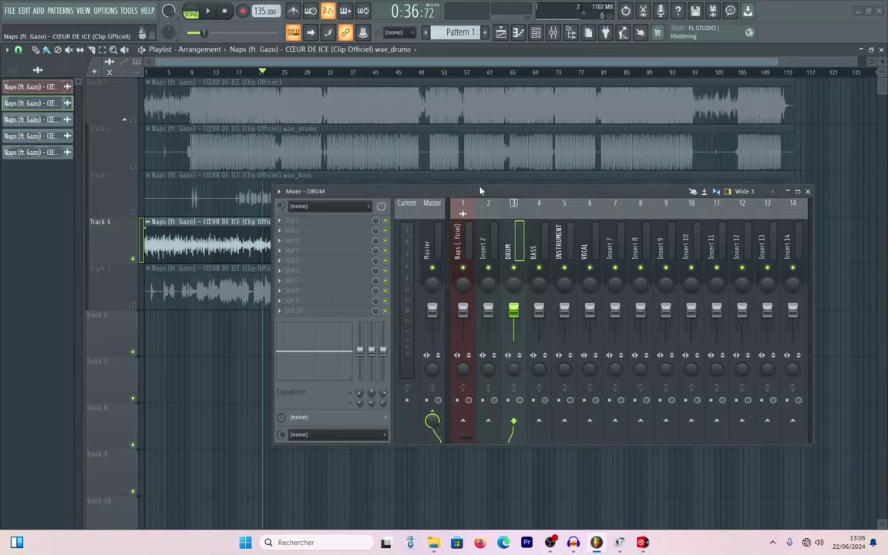
{"action": "left_click_drag", "start_coordinate": [480, 184], "coordinate": [444, 102]}
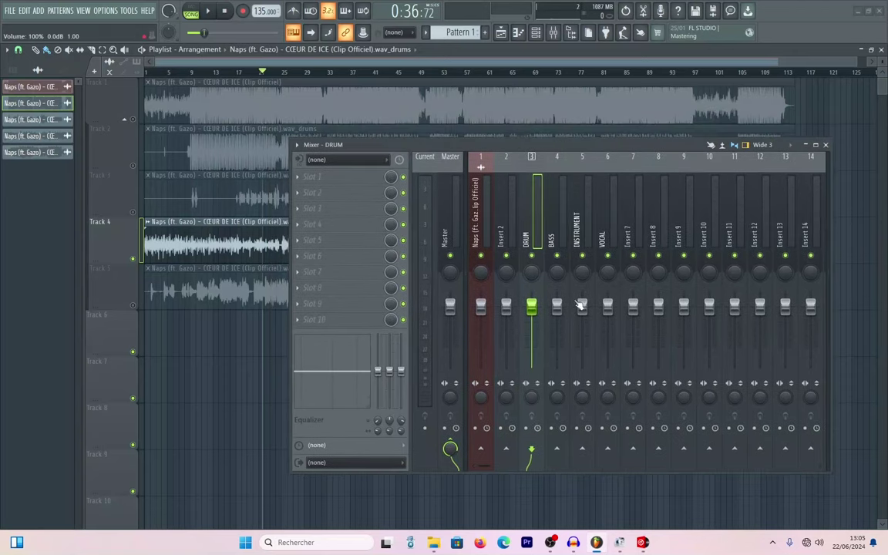
- Adjust the stem faders: DRUM to -7.3 dB, BASS raised above its default level, INSTRUMENT to -27.0 dB and VOCAL to -3.3 dB
{"action": "left_click_drag", "start_coordinate": [534, 313], "coordinate": [531, 325]}
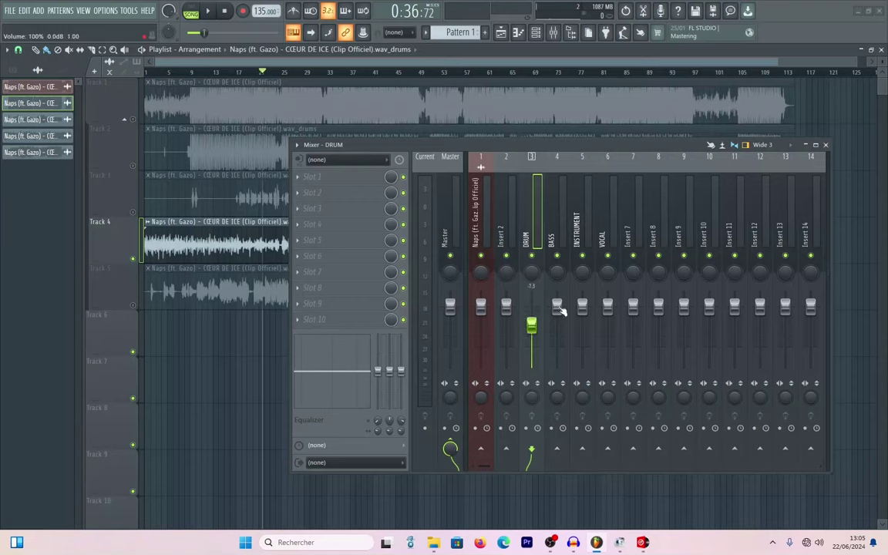
{"action": "left_click_drag", "start_coordinate": [557, 307], "coordinate": [583, 359]}
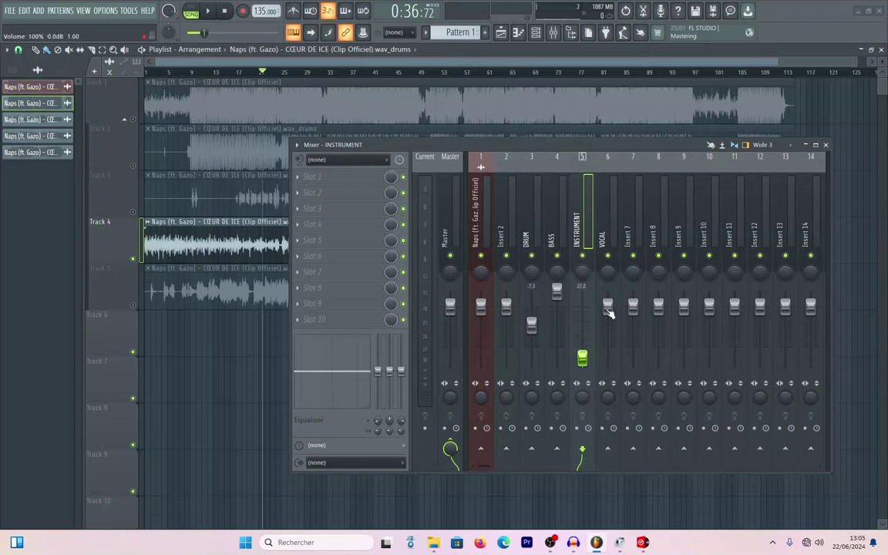
{"action": "mouse_move", "coordinate": [609, 312]}
{"action": "left_mouse_down"}
{"action": "mouse_move", "coordinate": [609, 342]}
{"action": "mouse_move", "coordinate": [609, 318]}
{"action": "left_mouse_up"}
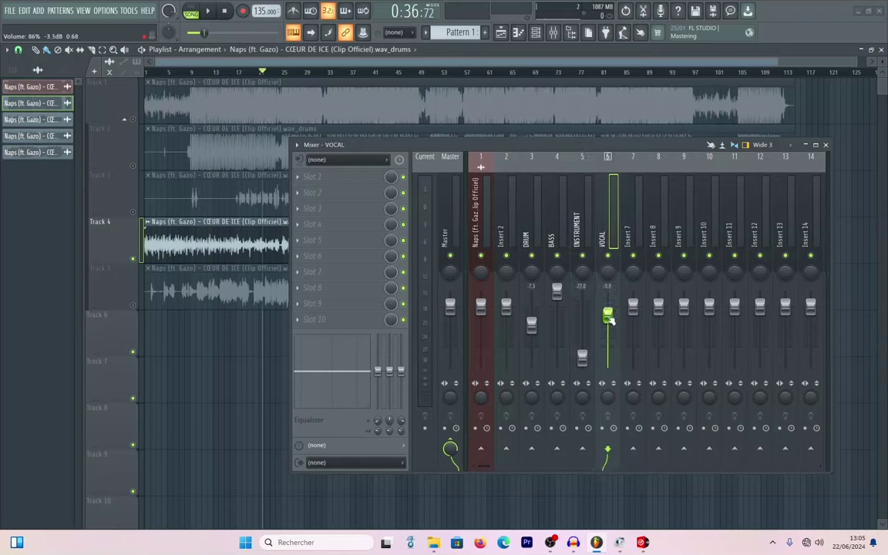